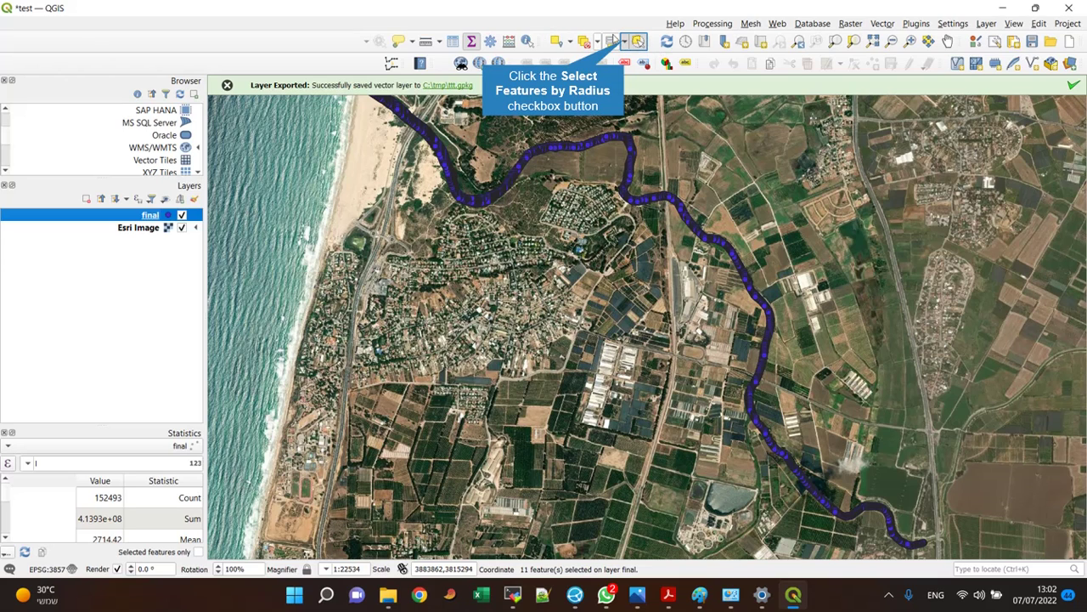
Switch the selection tool to Select Features by Radius
left_click(627, 41)
left_click(627, 66)
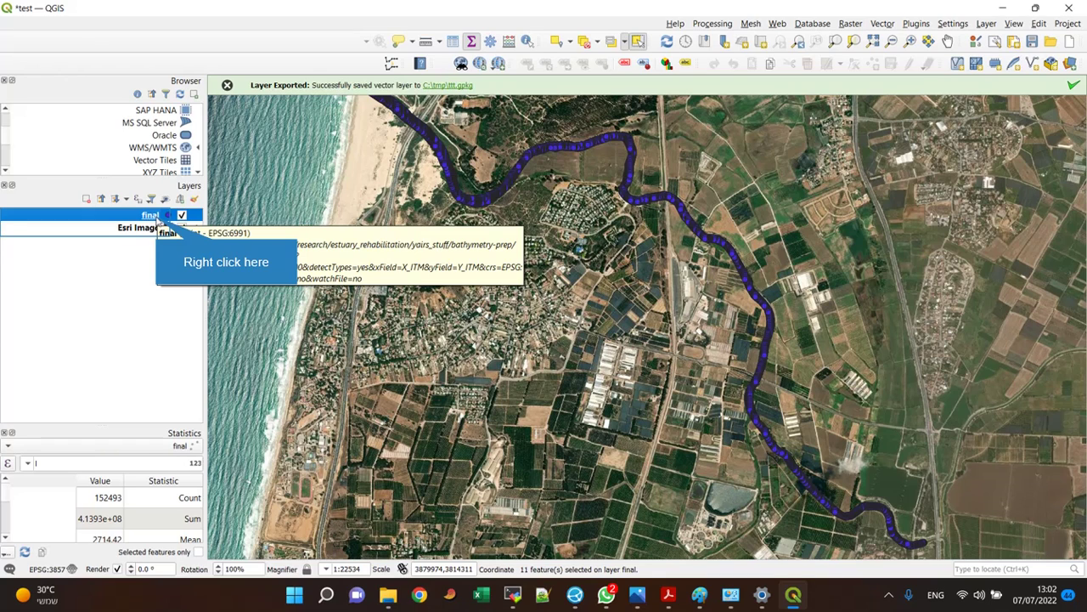
right_click(158, 219)
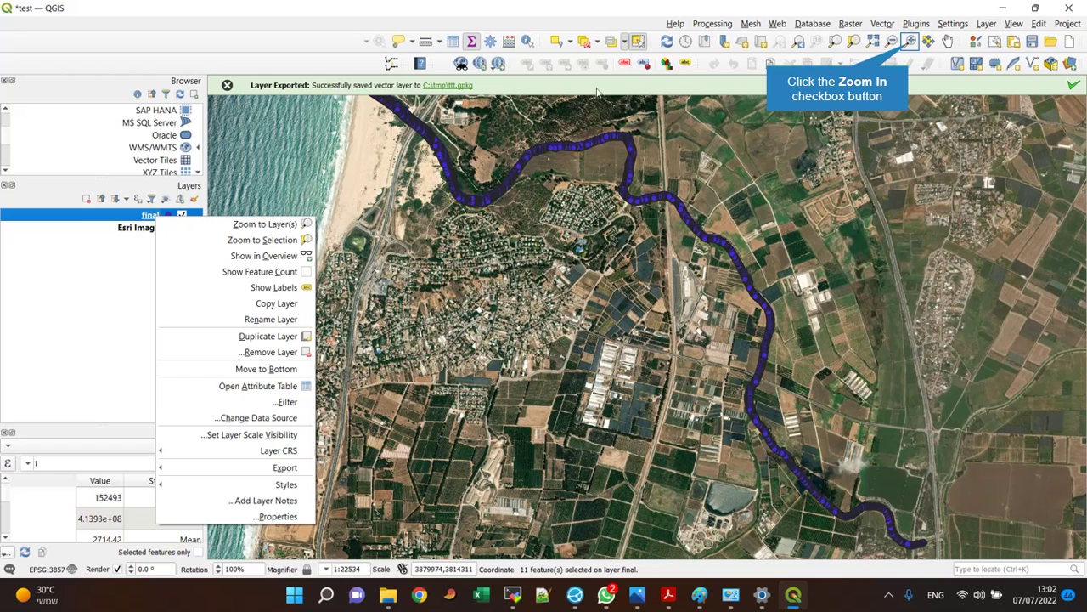
left_click(911, 44)
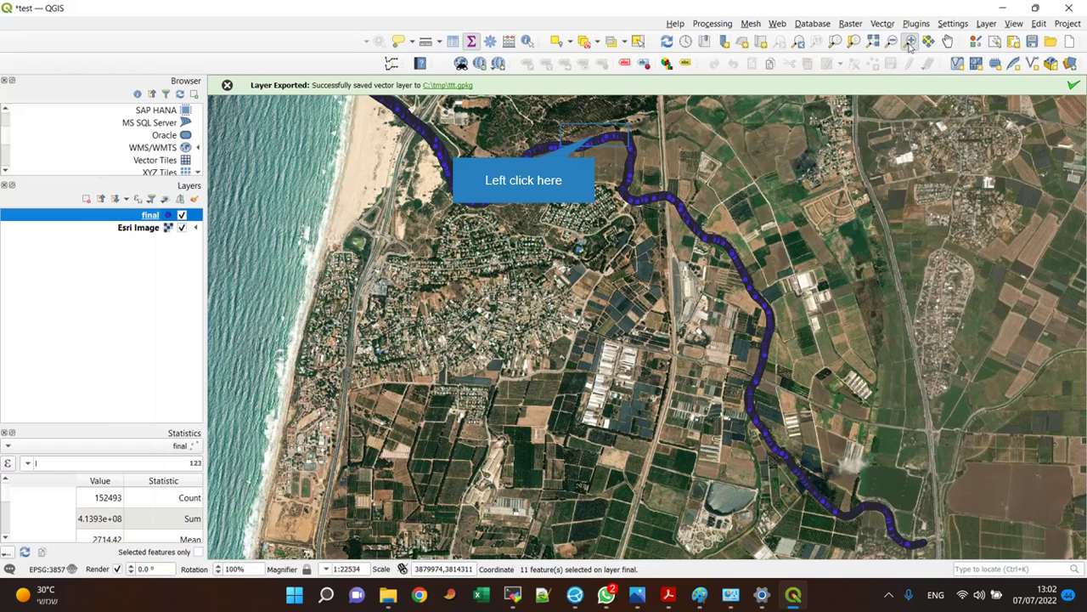
left_click(592, 129)
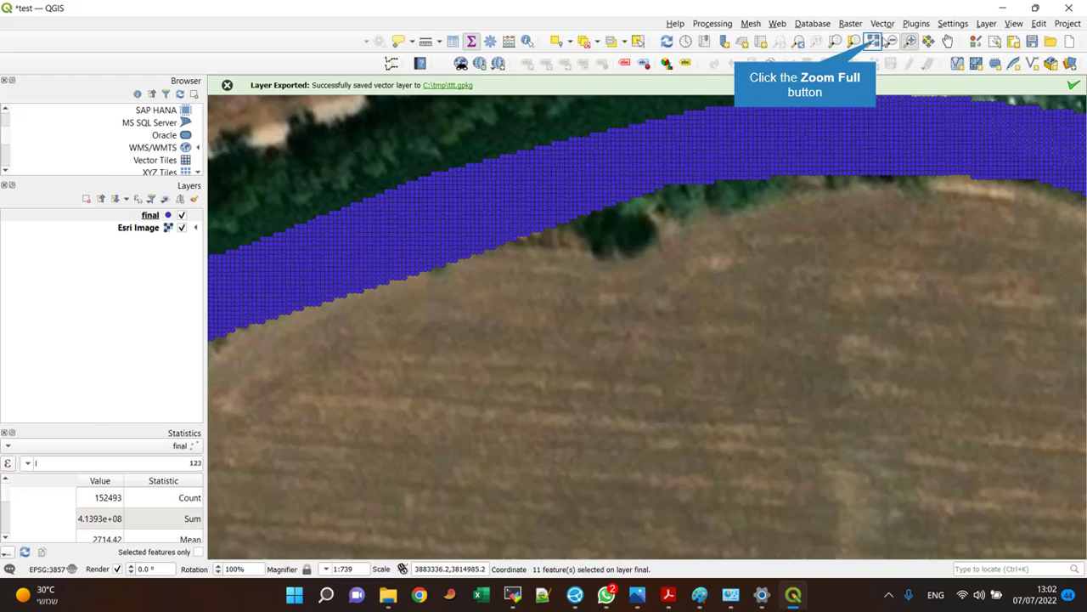
left_click(874, 42)
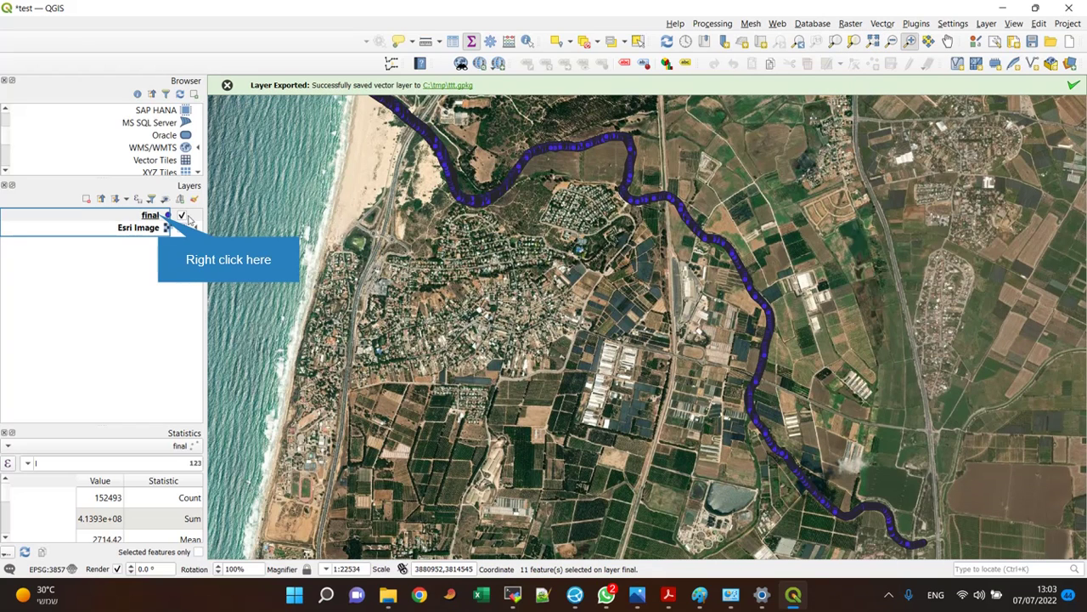
right_click(160, 217)
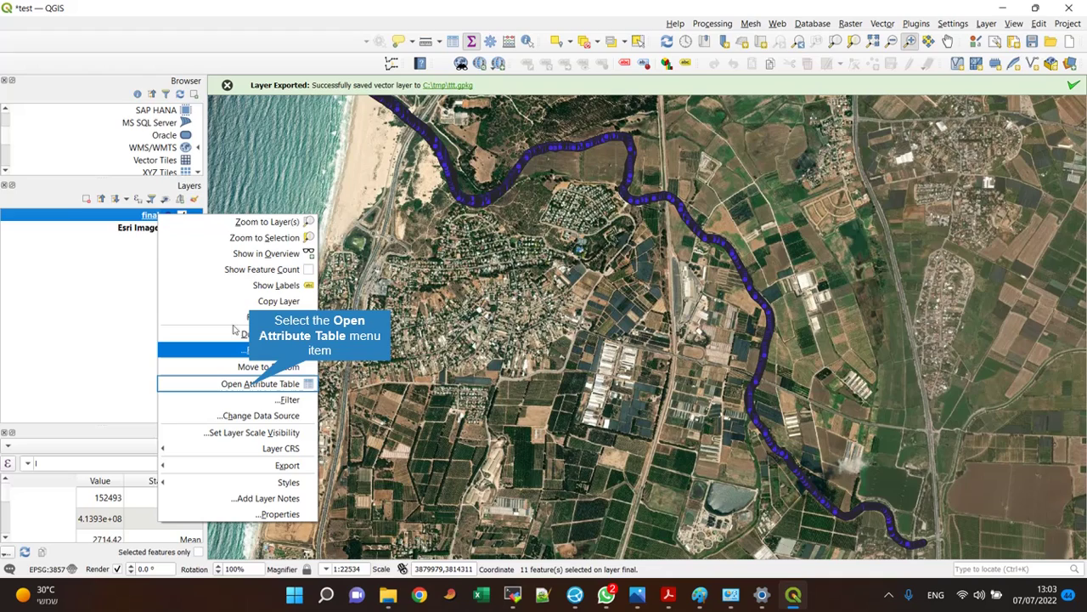
left_click(252, 386)
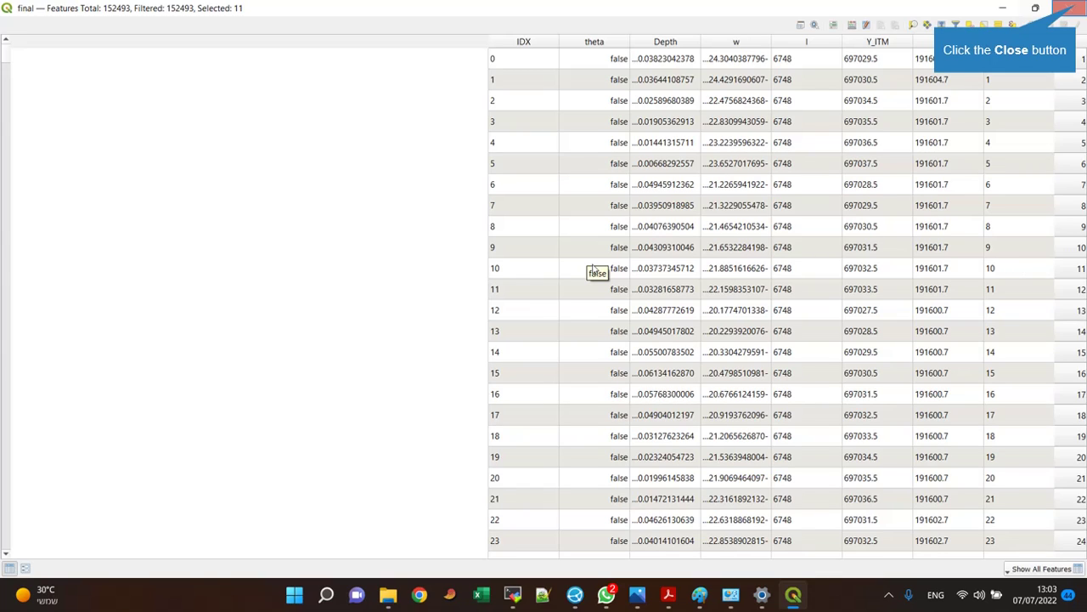
left_click(1073, 7)
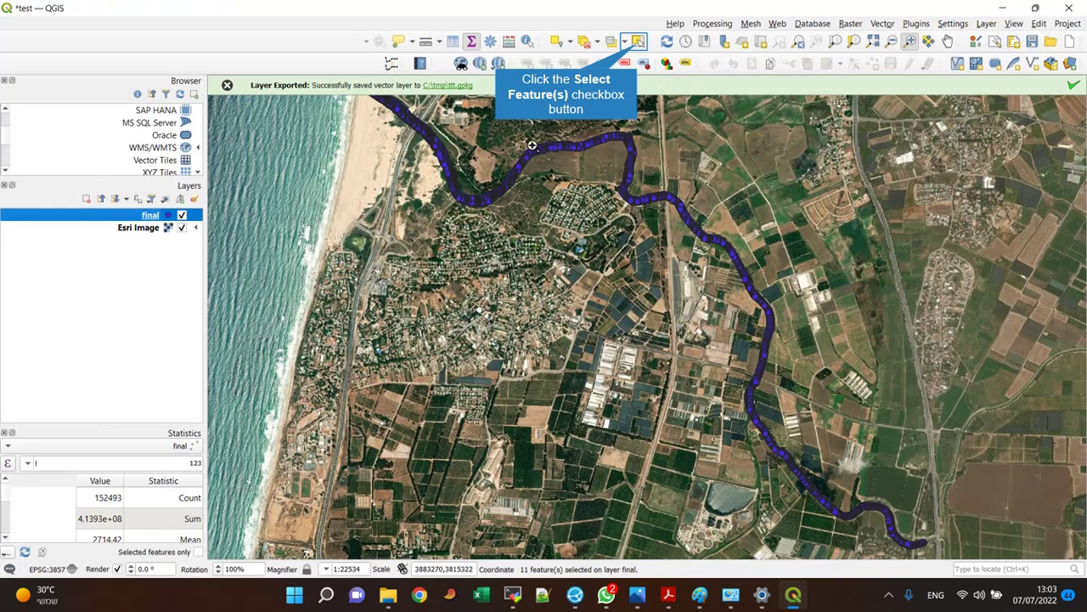
Click-select northern river points, then draw a selection polygon over the southward bend, leaving 9153 selected
left_click(637, 42)
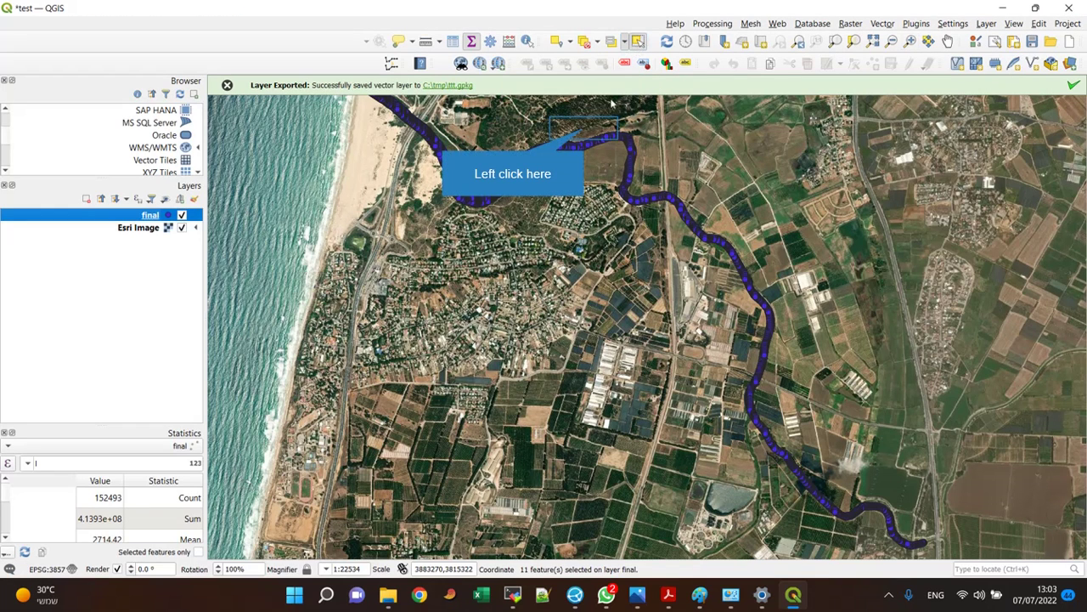
left_click(603, 156)
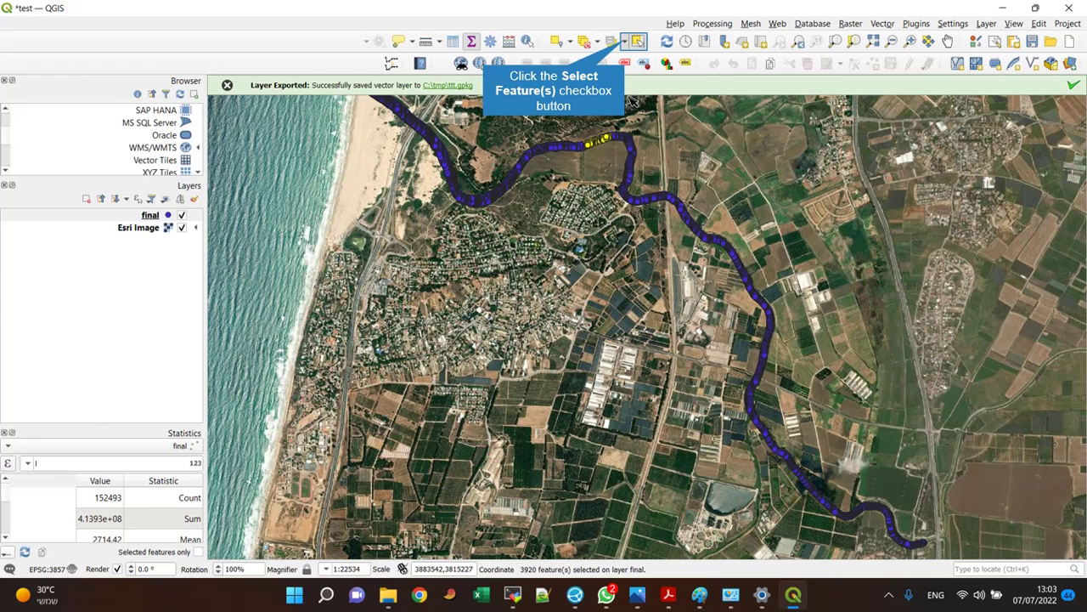
left_click(627, 43)
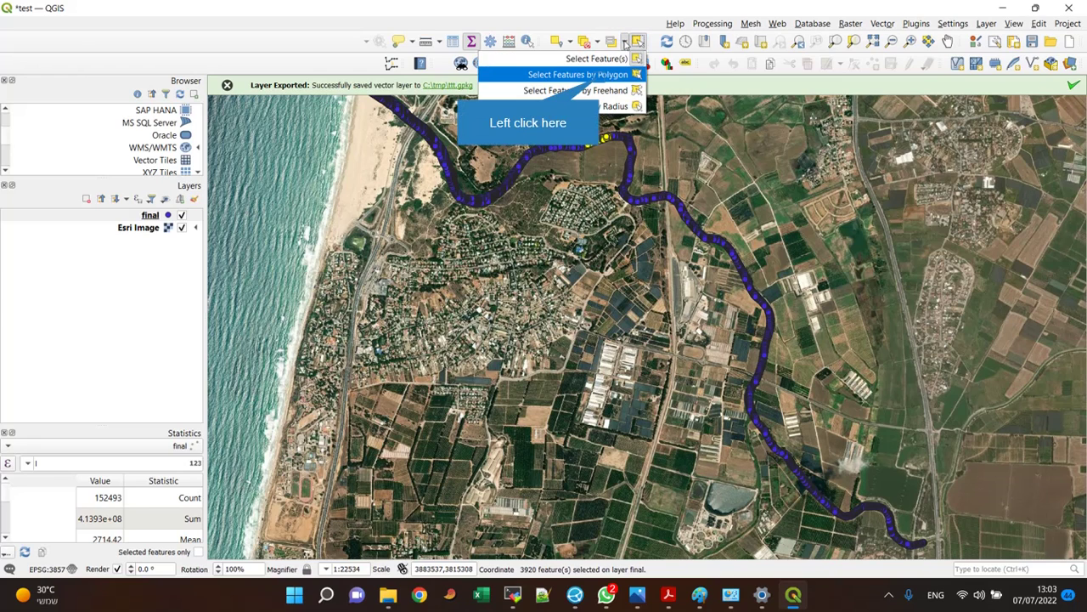
left_click(601, 77)
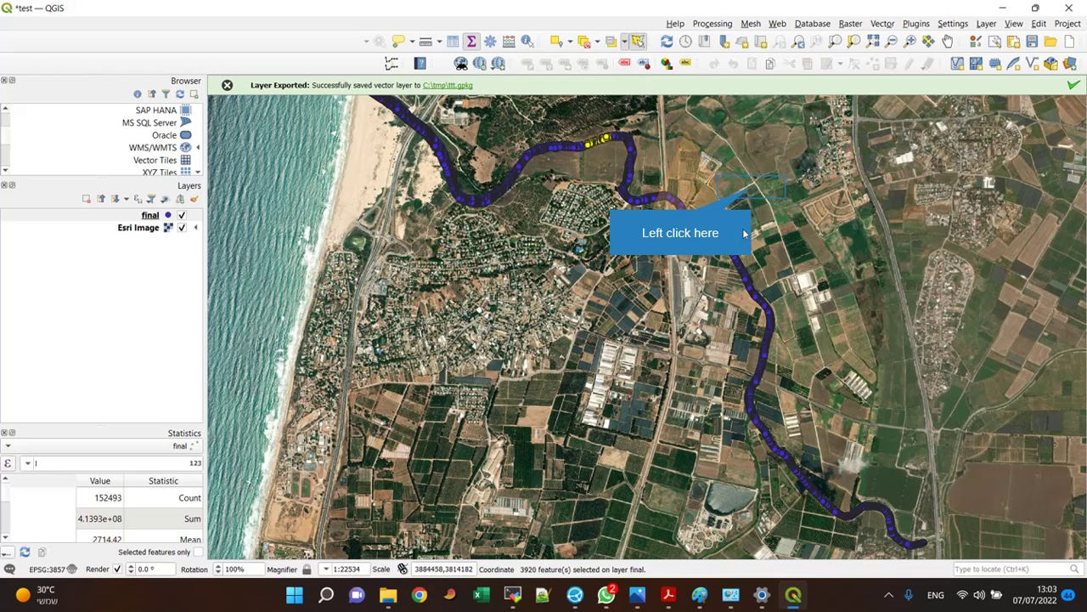
left_click(754, 192)
double_click(723, 148)
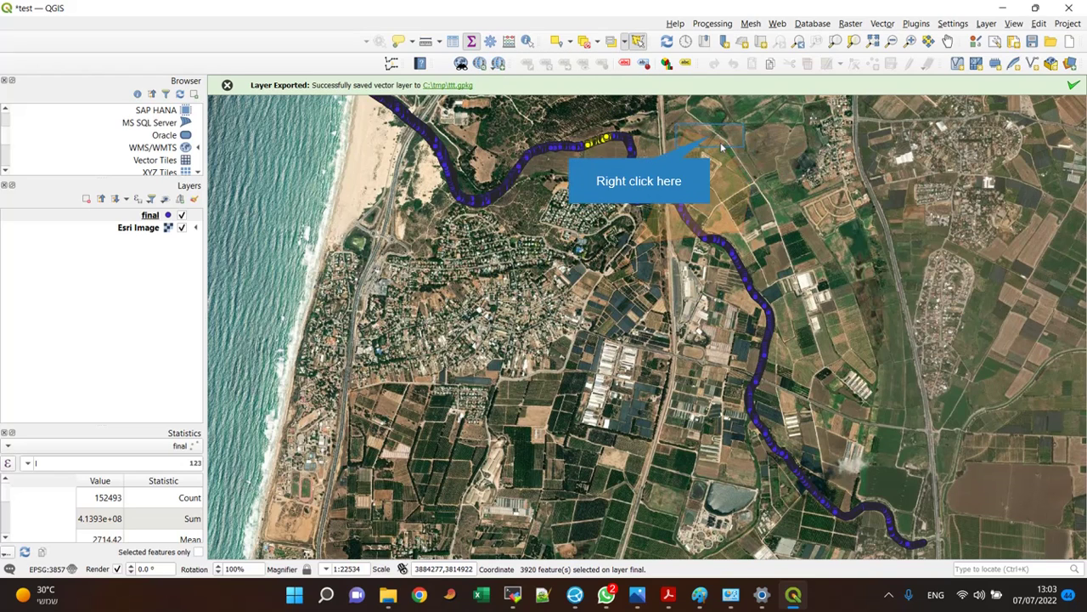
right_click(720, 147)
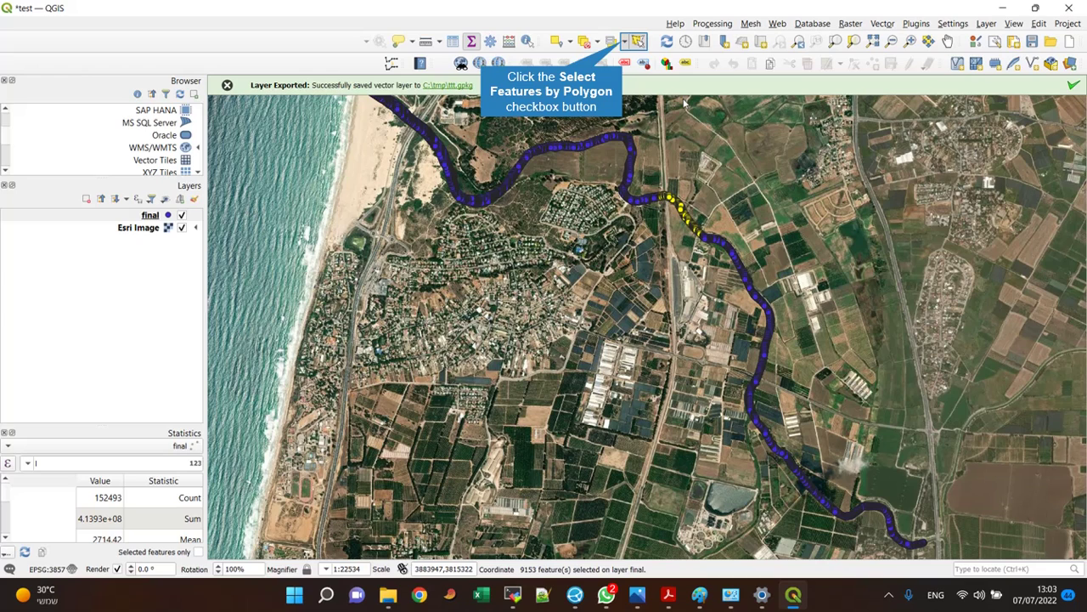
left_click(625, 41)
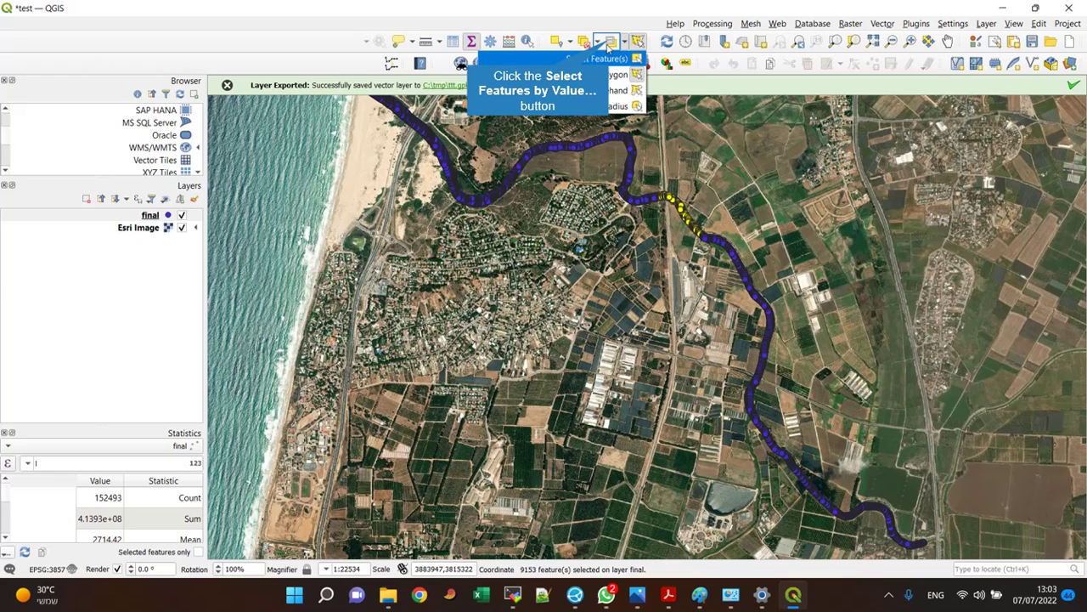
Select by value the points with Depth equal to 1.2, then drag the form left
left_click(611, 43)
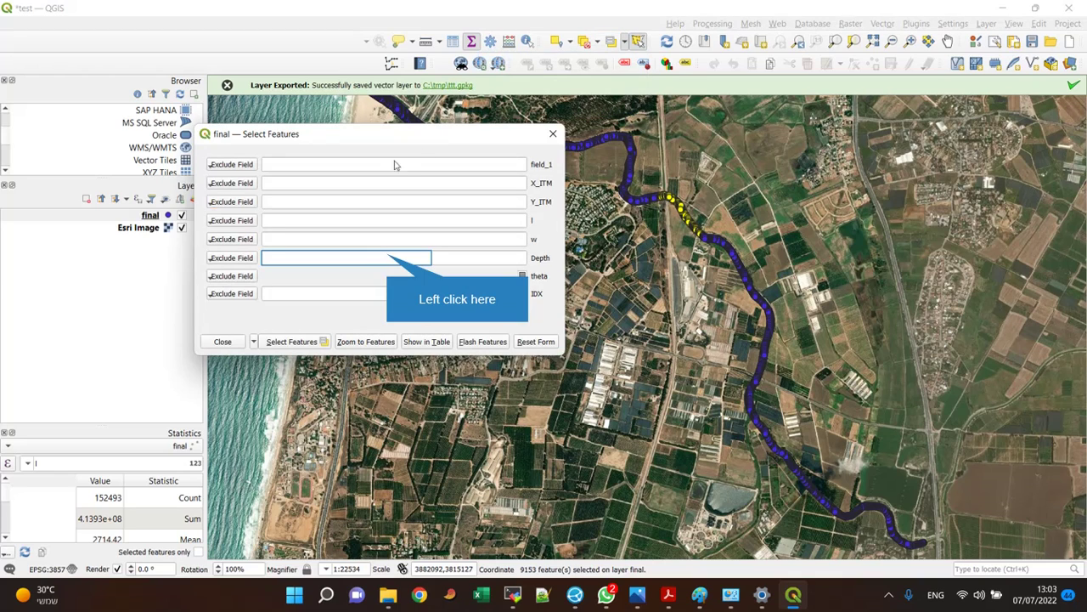
left_click(388, 255)
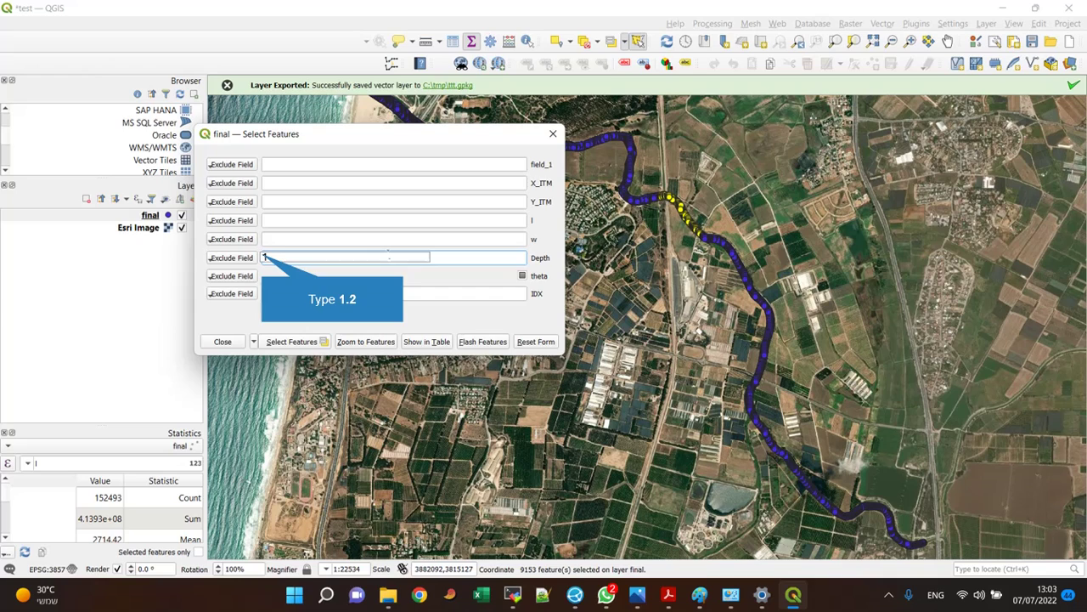
type("1.2")
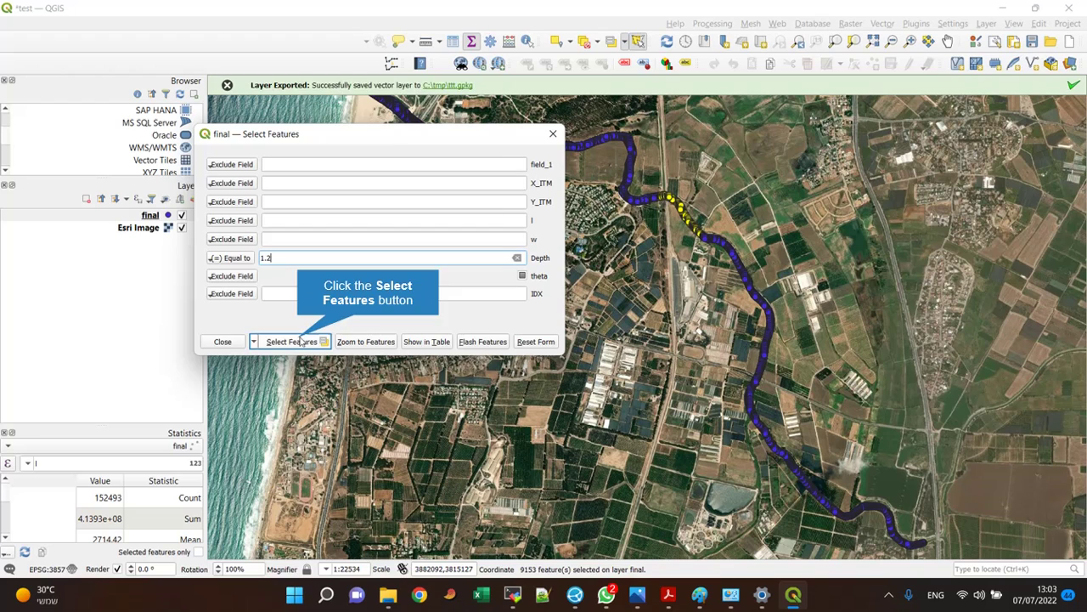
left_click(299, 342)
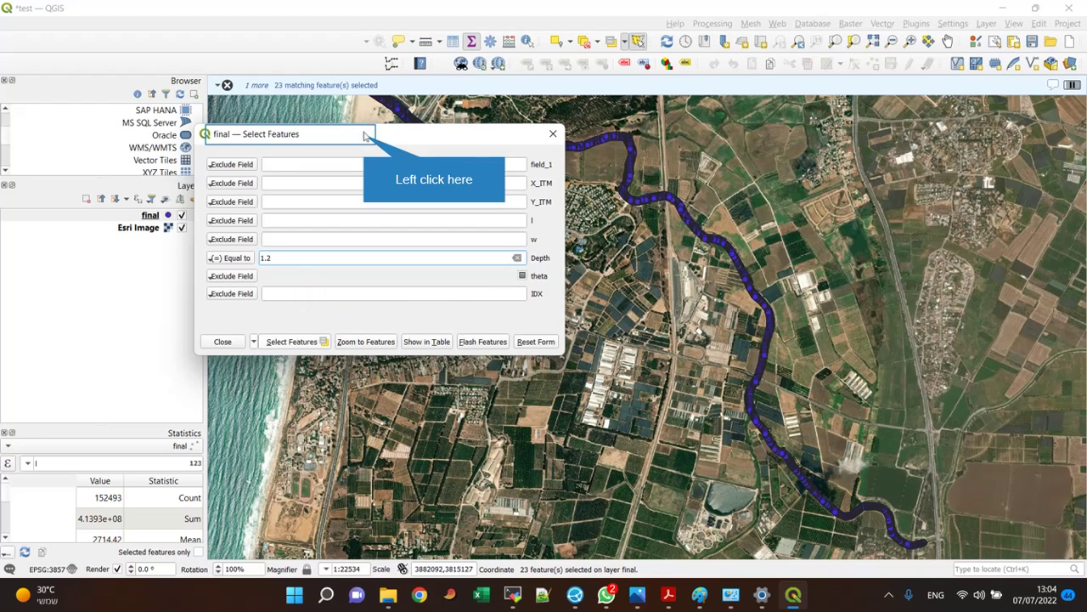
left_click_drag(364, 139, 236, 126)
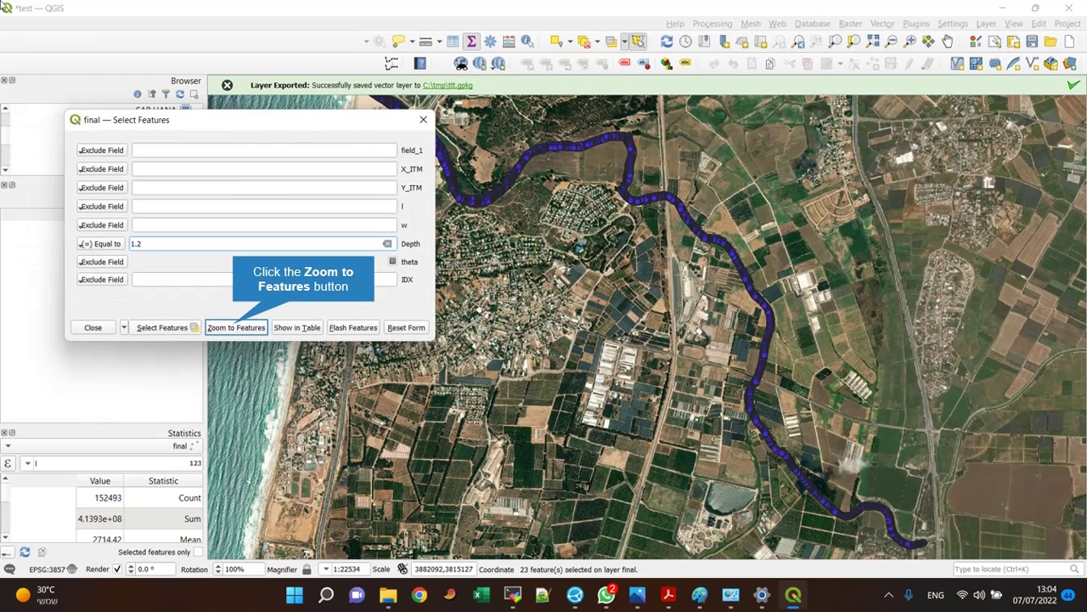
Zoom to the 23 Depth 1.2 points and show them in the attribute table
left_click(233, 328)
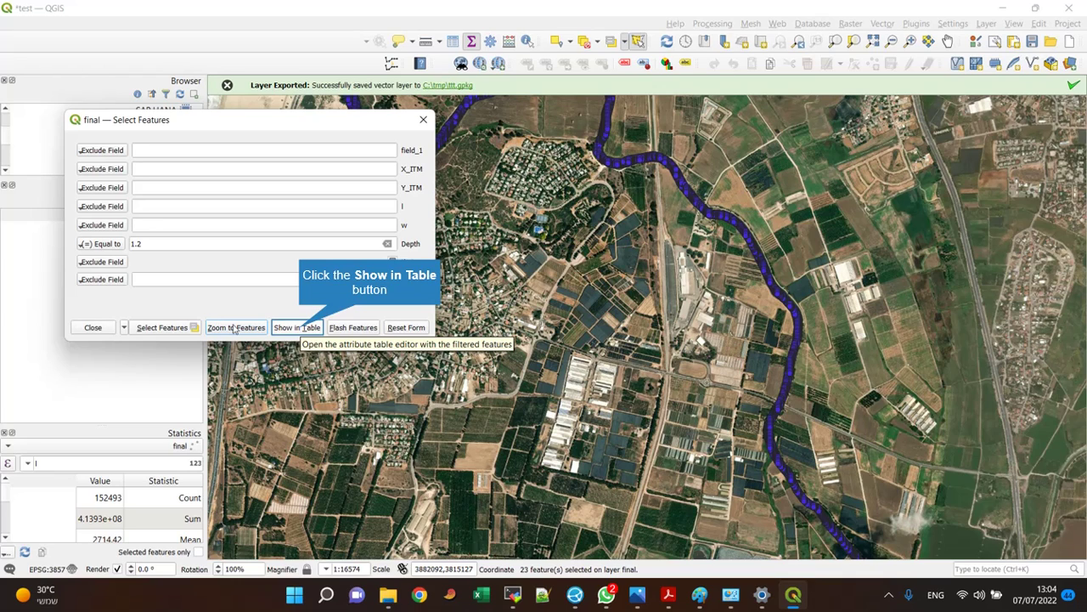
left_click(299, 331)
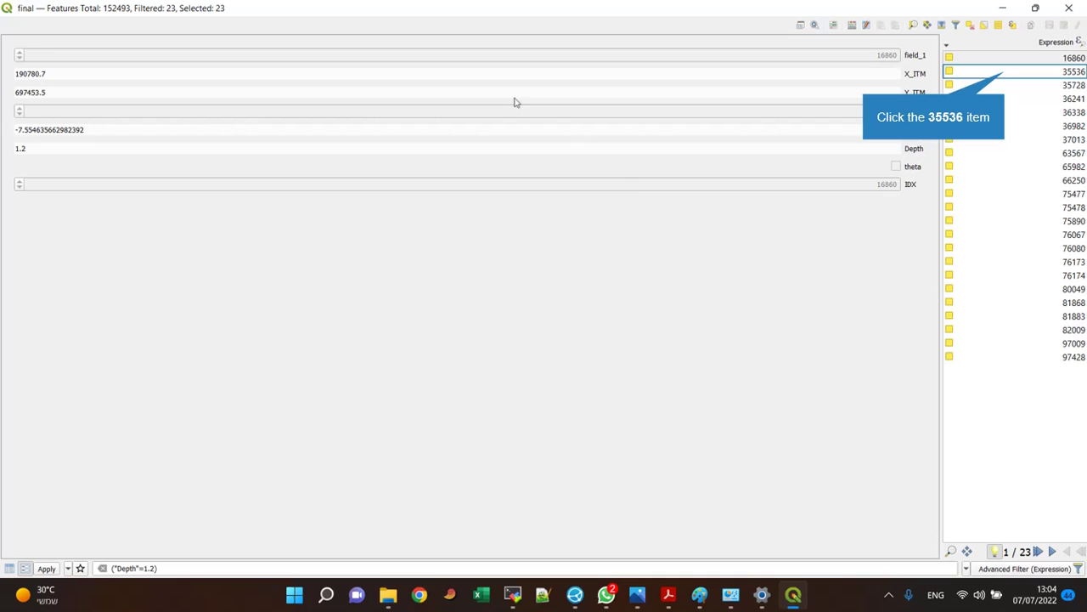
Inspect records 35536, 35728 and 36241 in form view, then close the attribute table
left_click(1006, 75)
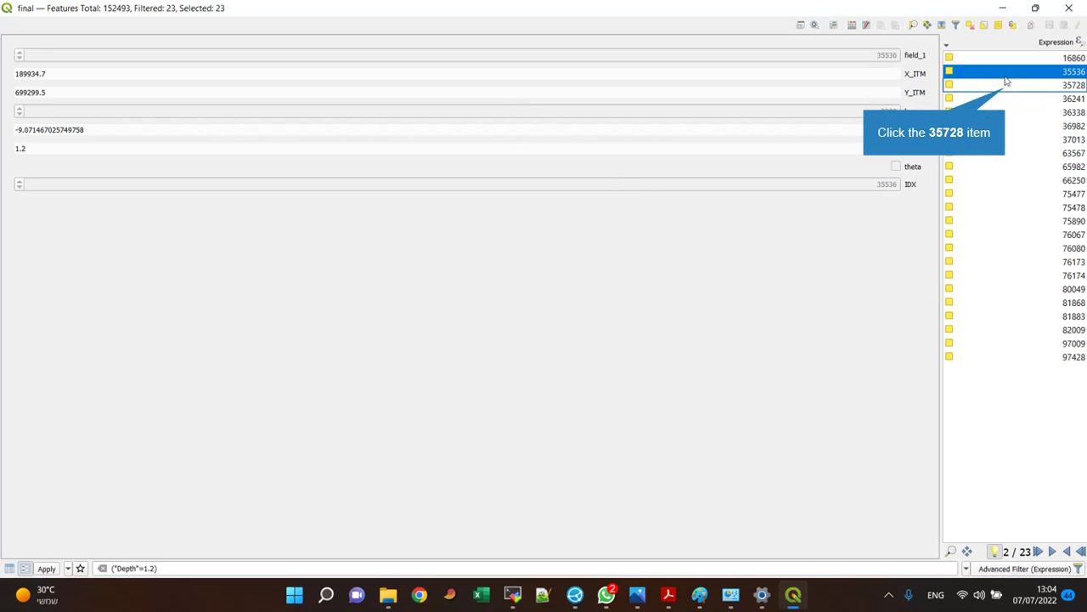
left_click(1006, 89)
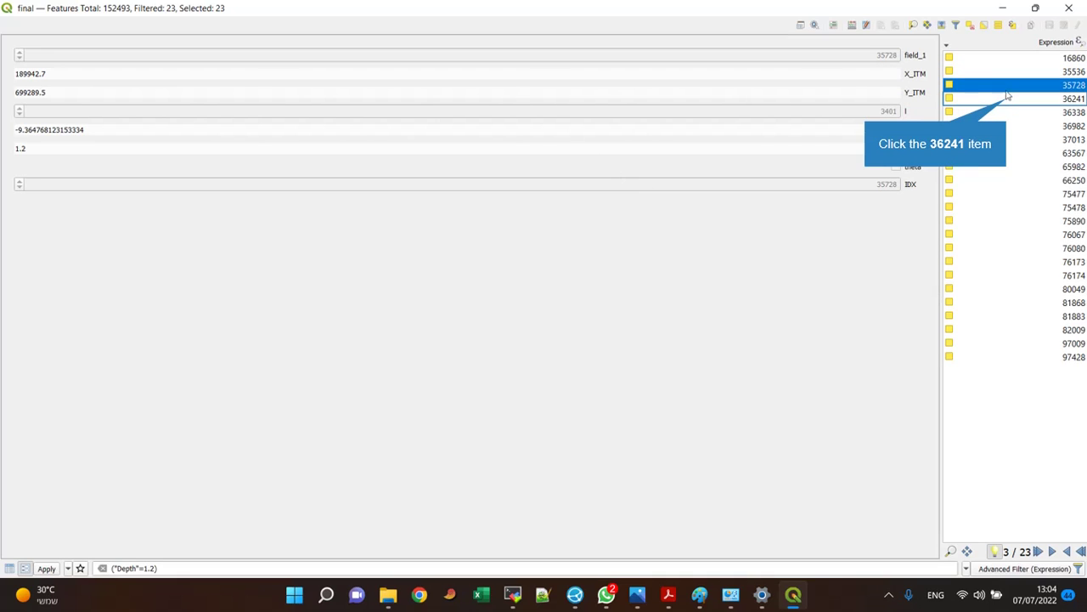
left_click(1008, 101)
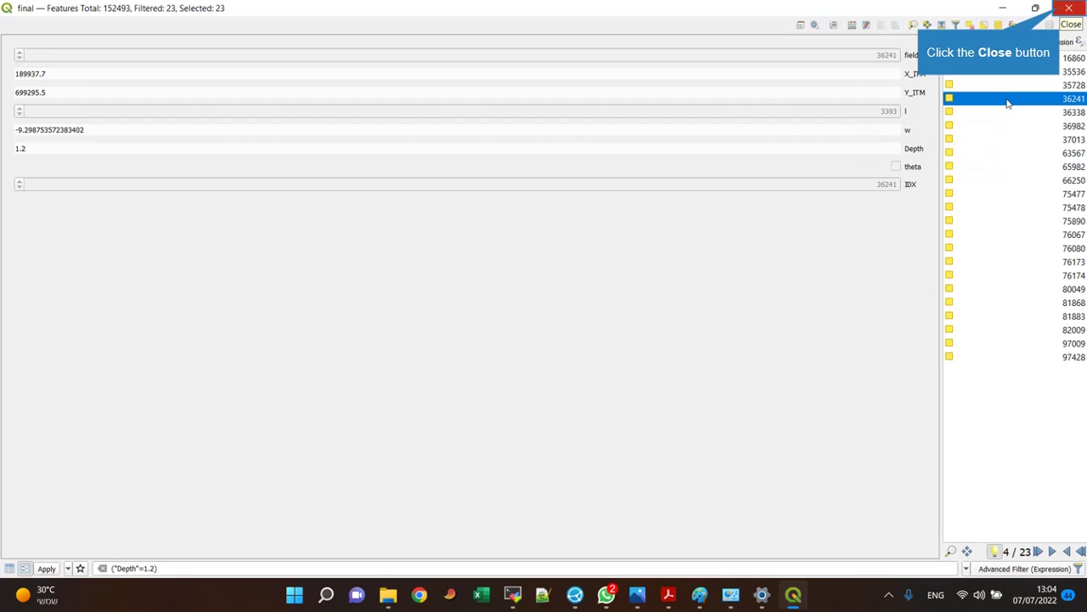
left_click(1067, 9)
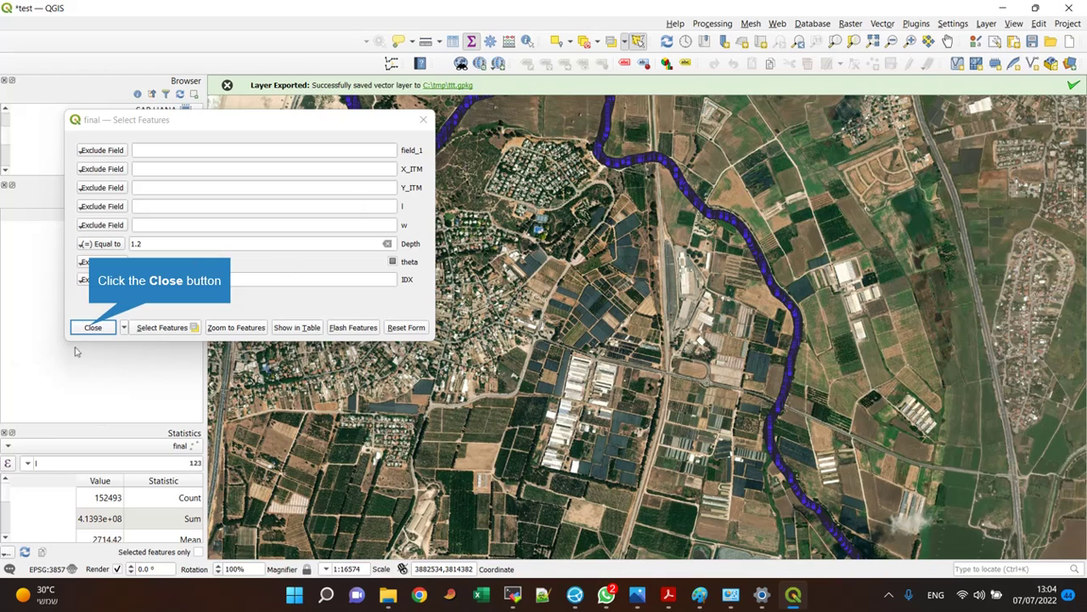
Close the value form and invert the selection to the other 152470 points
left_click(92, 328)
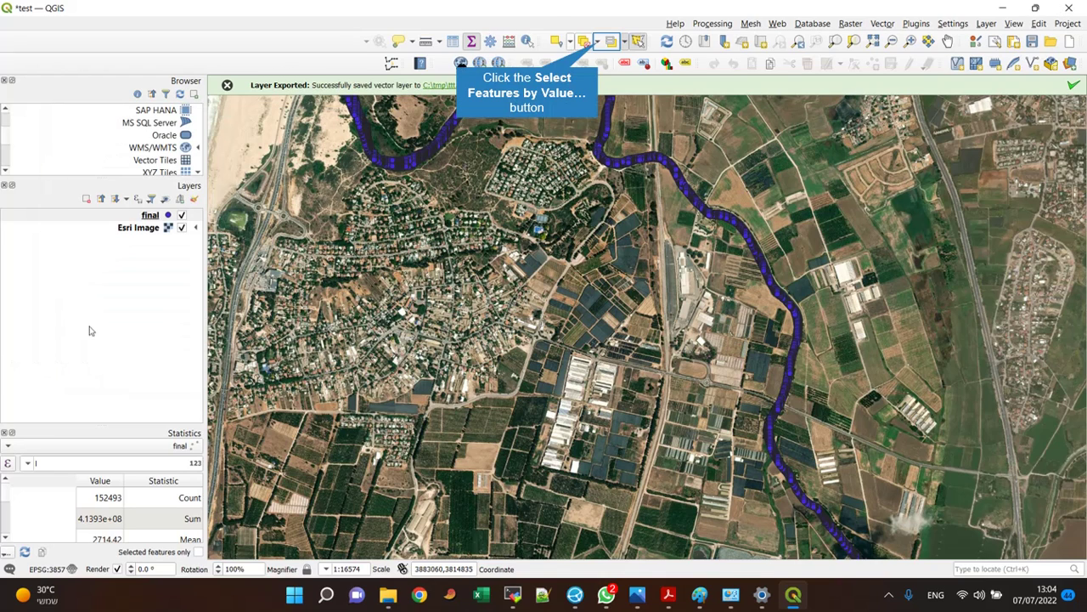
left_click(598, 41)
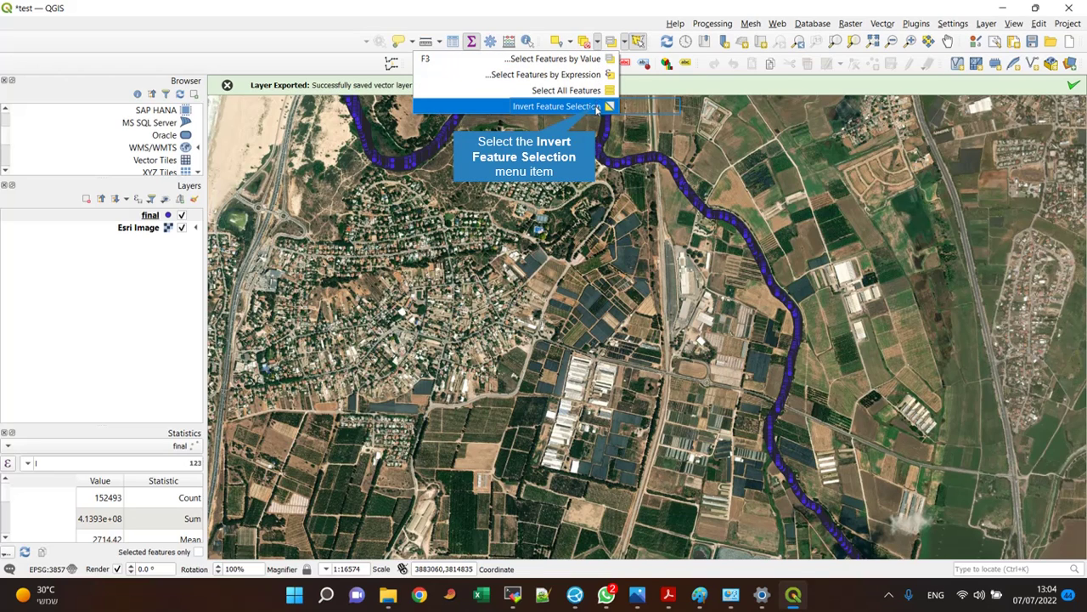
left_click(598, 109)
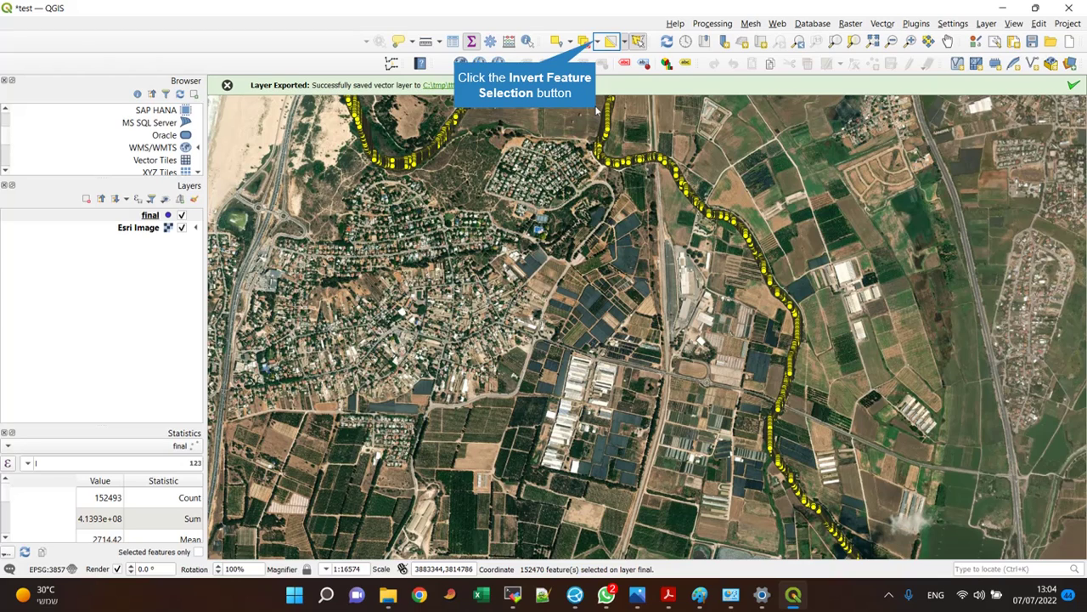
left_click(597, 42)
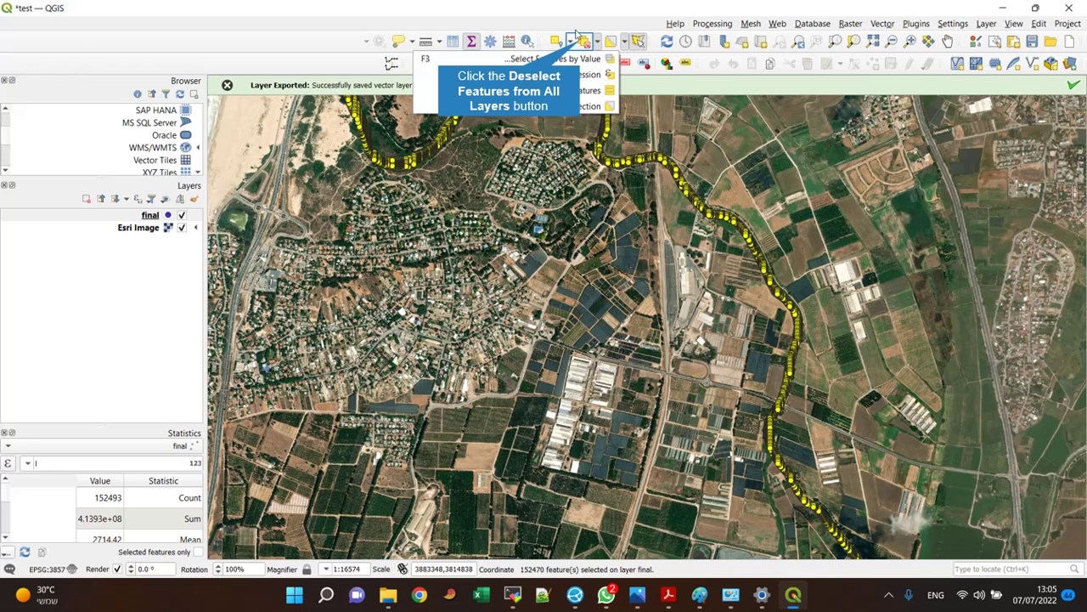
Deselect features on all layers, leaving 0 selected, and bring up Select by Location
left_click(584, 43)
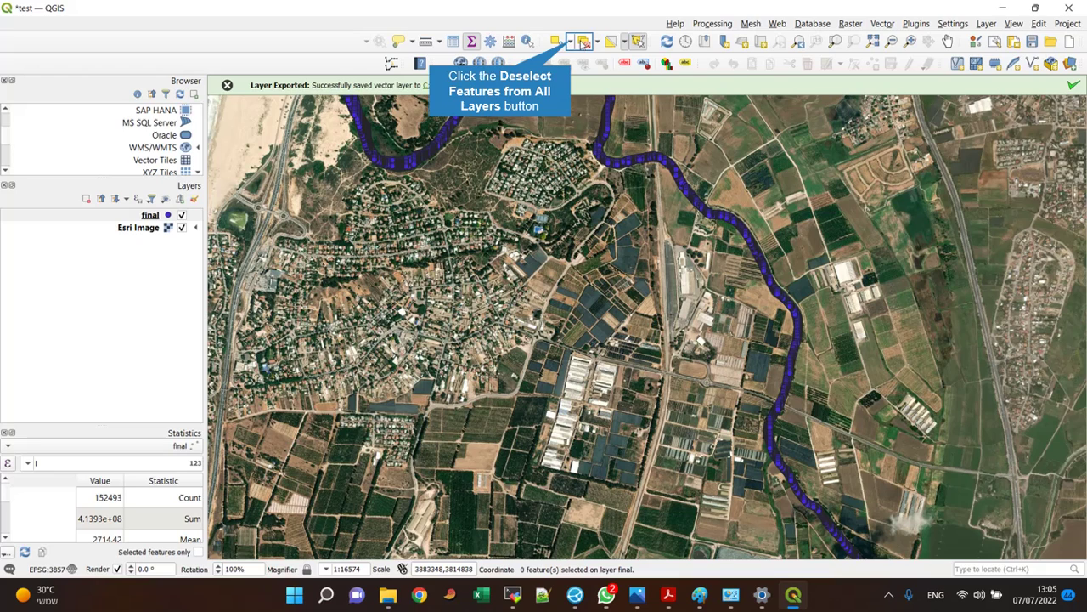
left_click(572, 42)
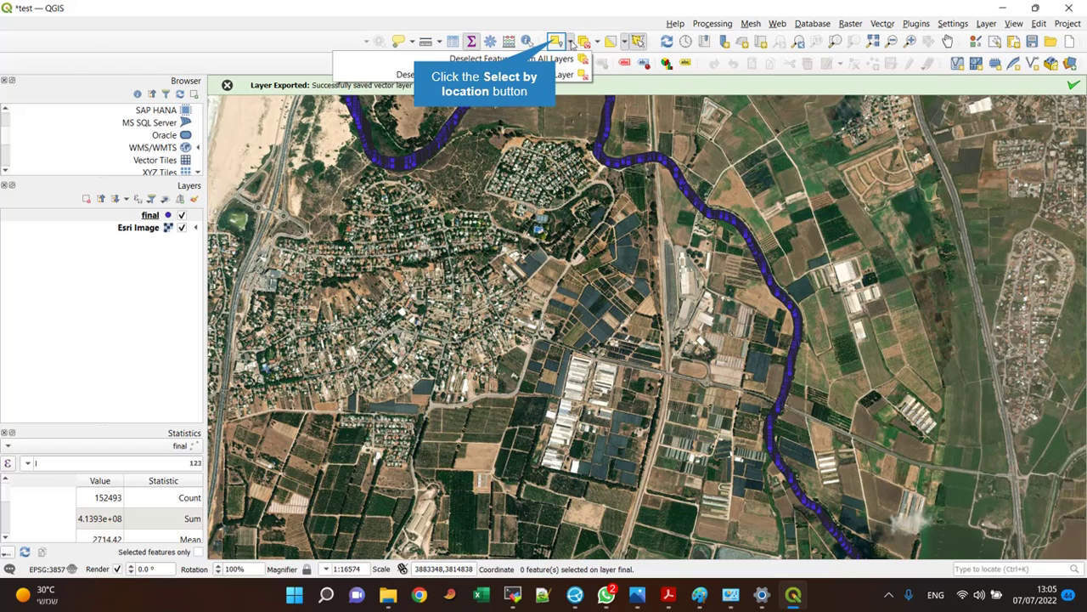
left_click(556, 42)
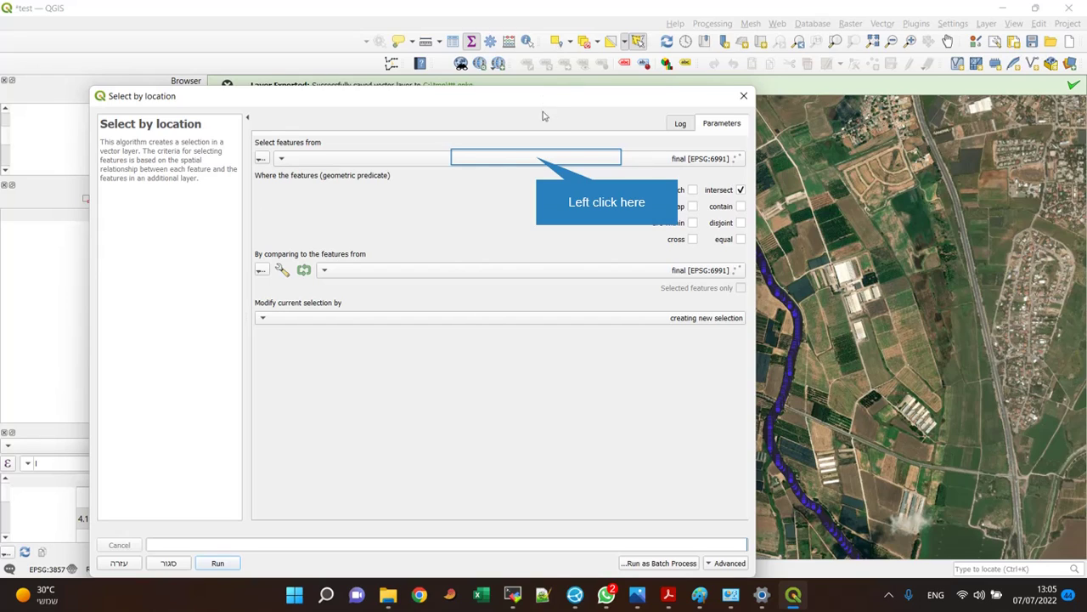
Check the 'Select features from' layer list, then close Select by Location without running it
left_click(537, 159)
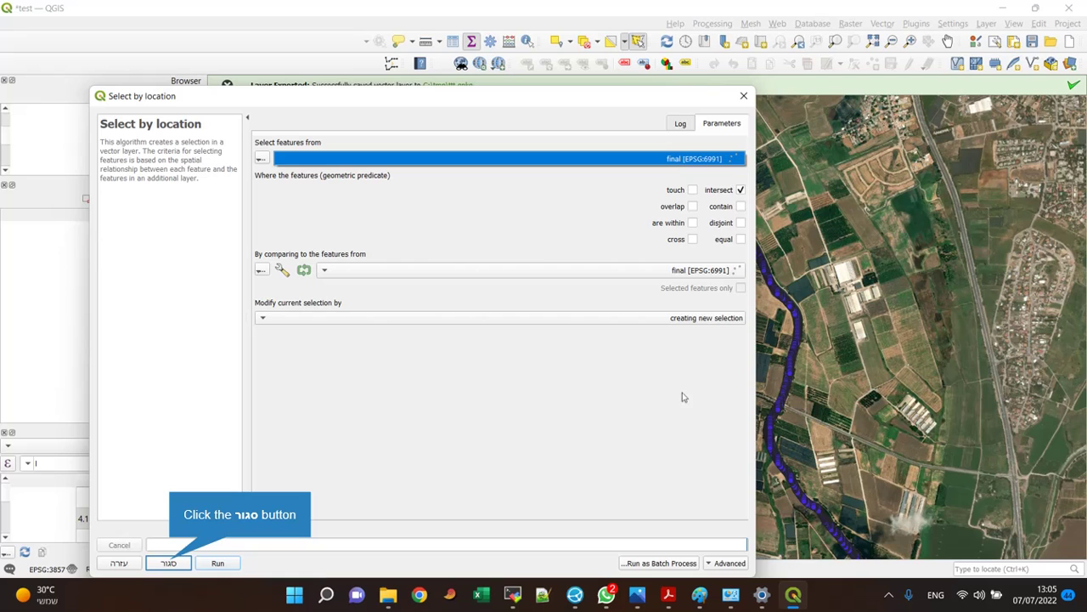
left_click(169, 564)
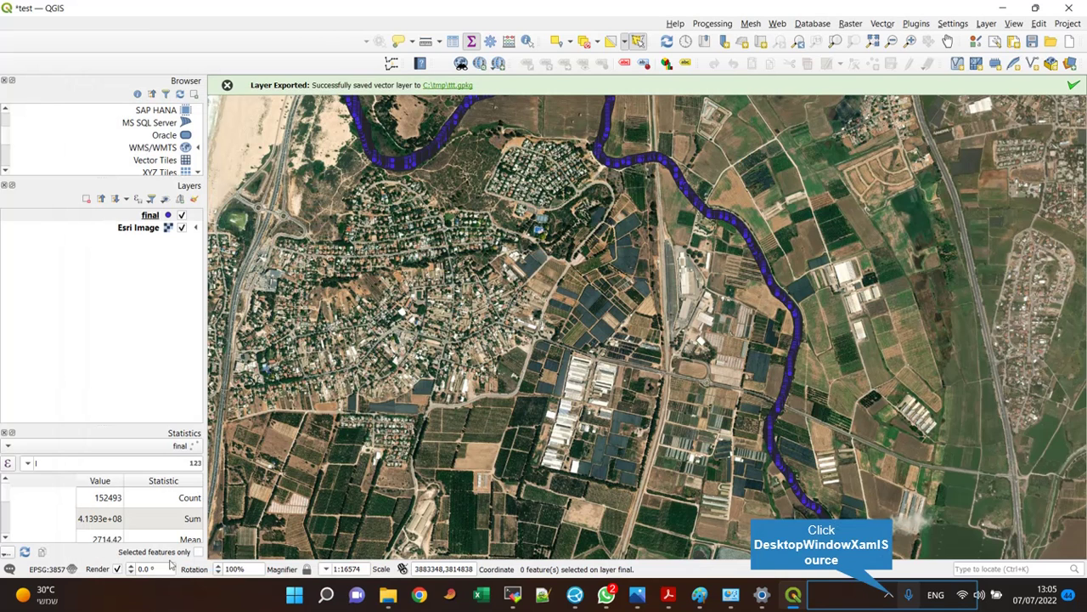
left_click(891, 598)
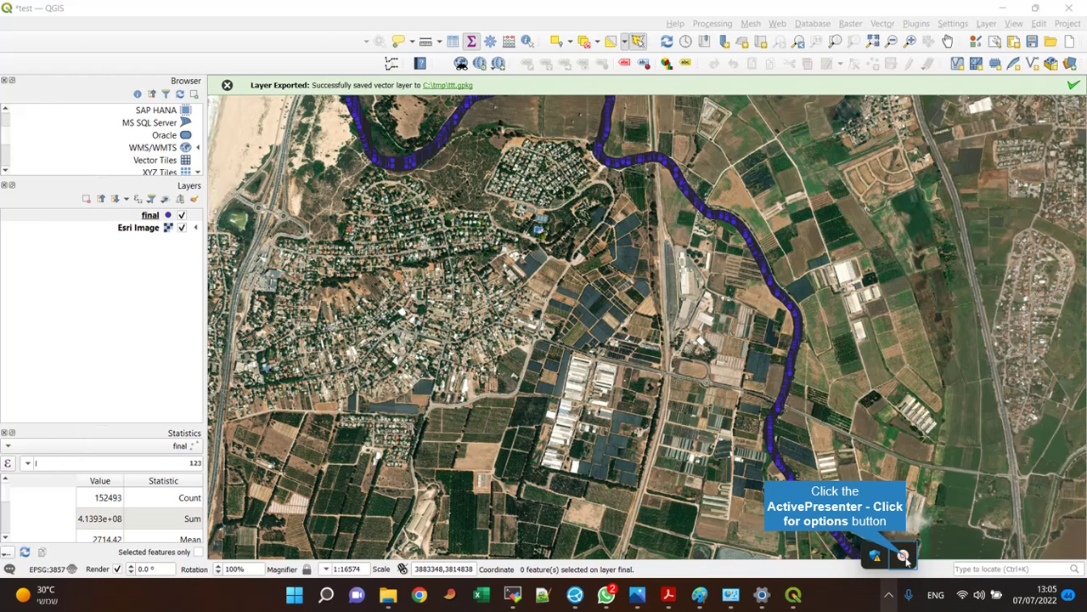